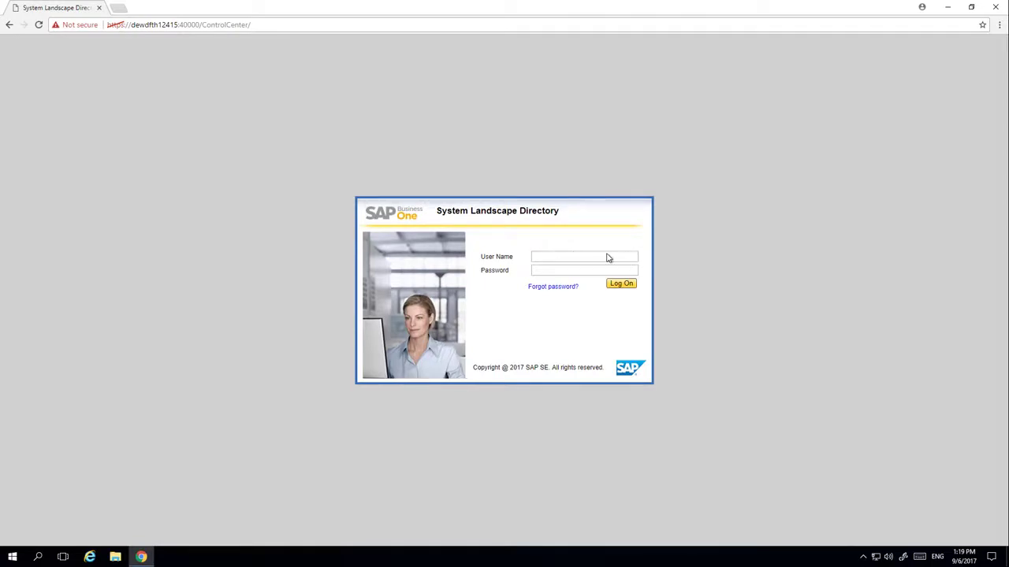
Log on as B1SiteUser with the site password and show the Logical Machines list
{"action": "left_click", "coordinate": [541, 257]}
{"action": "type", "text": "B1SiteUser"}
{"action": "left_click", "coordinate": [628, 285]}
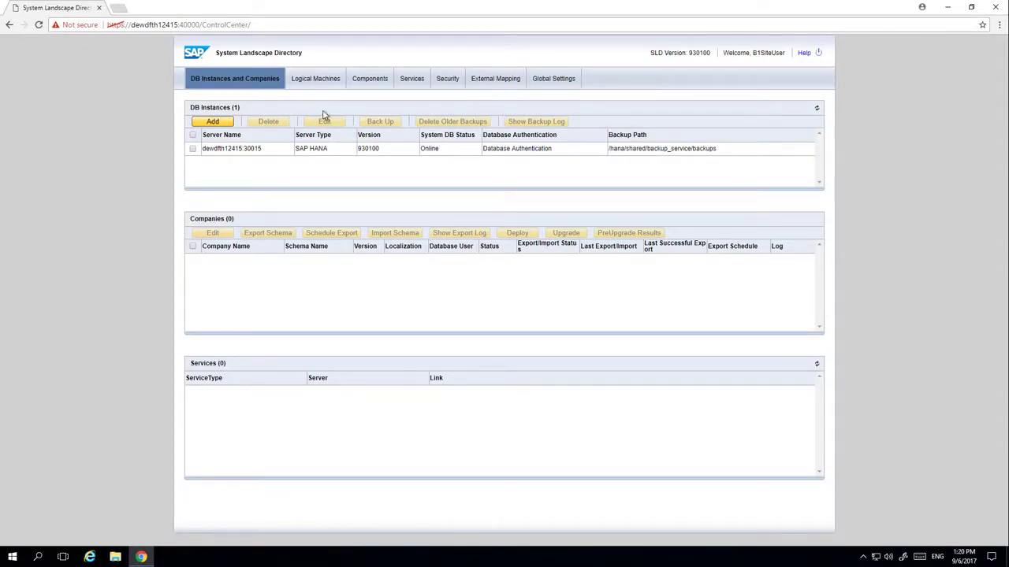
{"action": "left_click", "coordinate": [302, 76]}
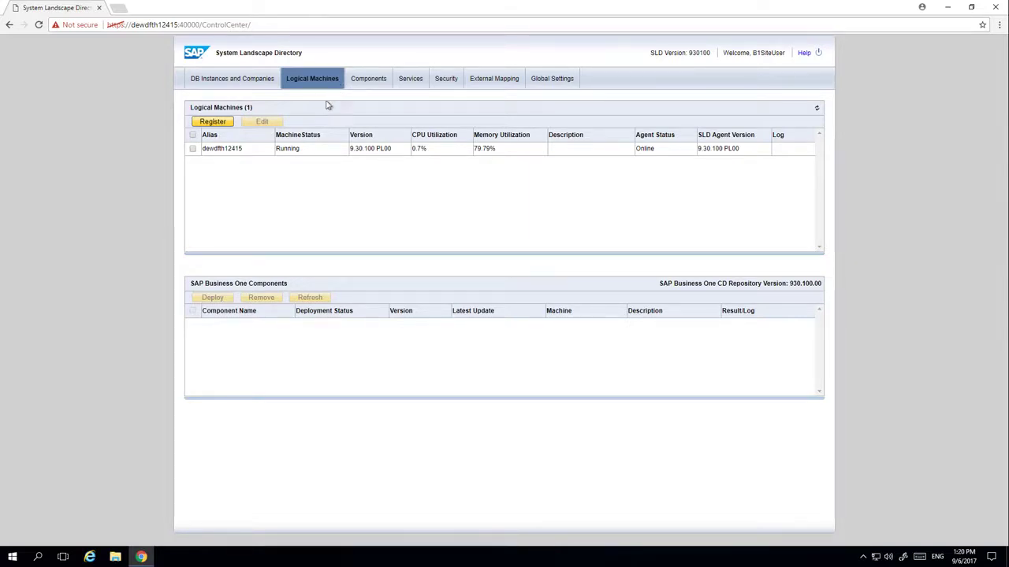
Open the Register Machine dialog from the Logical Machines tab
{"action": "left_click", "coordinate": [227, 122]}
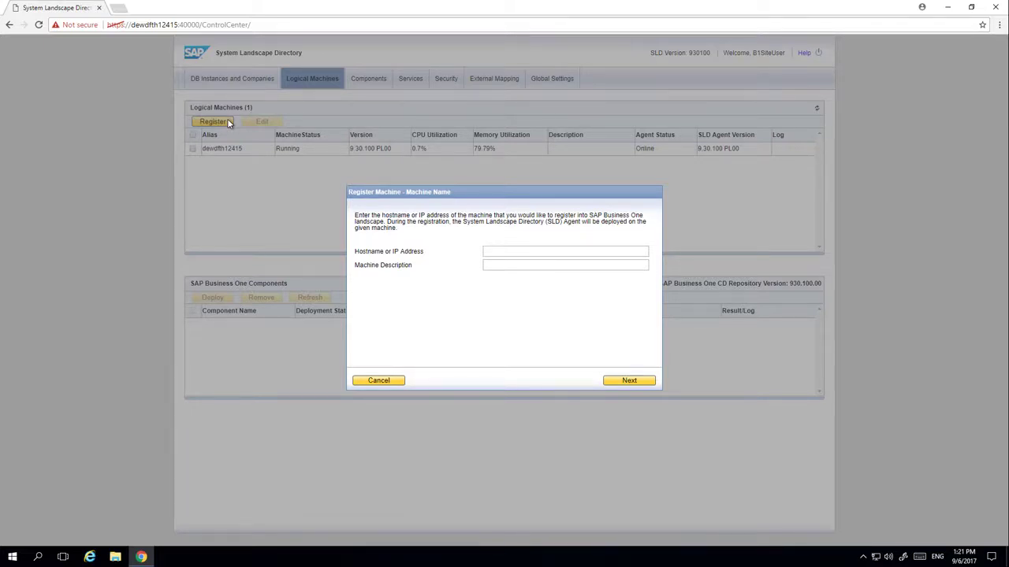
Enter 10.55.179.125 as the new machine's hostname
{"action": "left_click", "coordinate": [498, 251]}
{"action": "type", "text": "10.55.179.125"}
{"action": "left_click", "coordinate": [641, 383]}
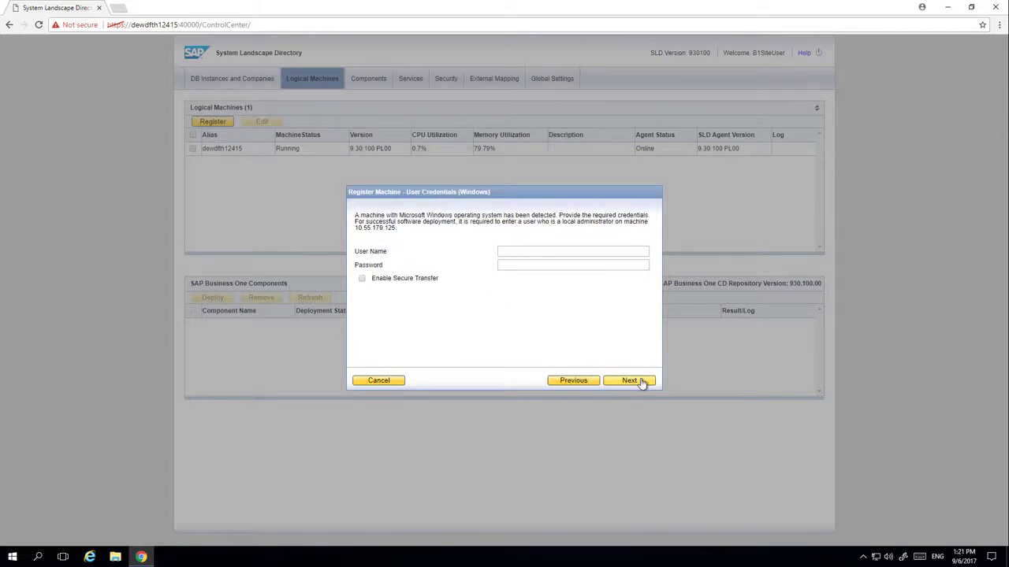
Supply the Administrator credentials, keep automatic restart, and start the SLD Agent deployment
{"action": "left_click", "coordinate": [554, 248]}
{"action": "type", "text": "Administrator"}
{"action": "left_click", "coordinate": [631, 381]}
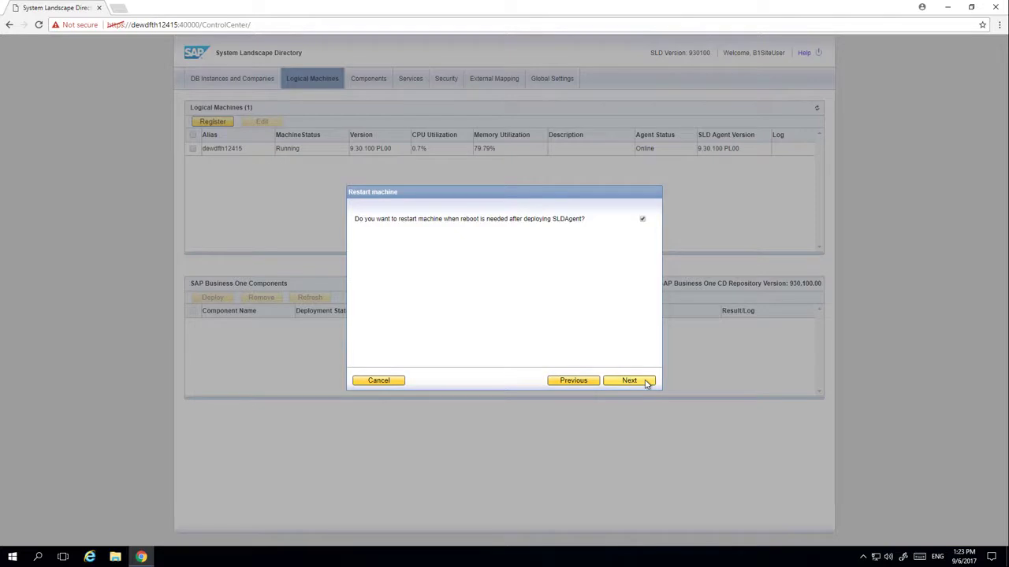
{"action": "left_click", "coordinate": [646, 383]}
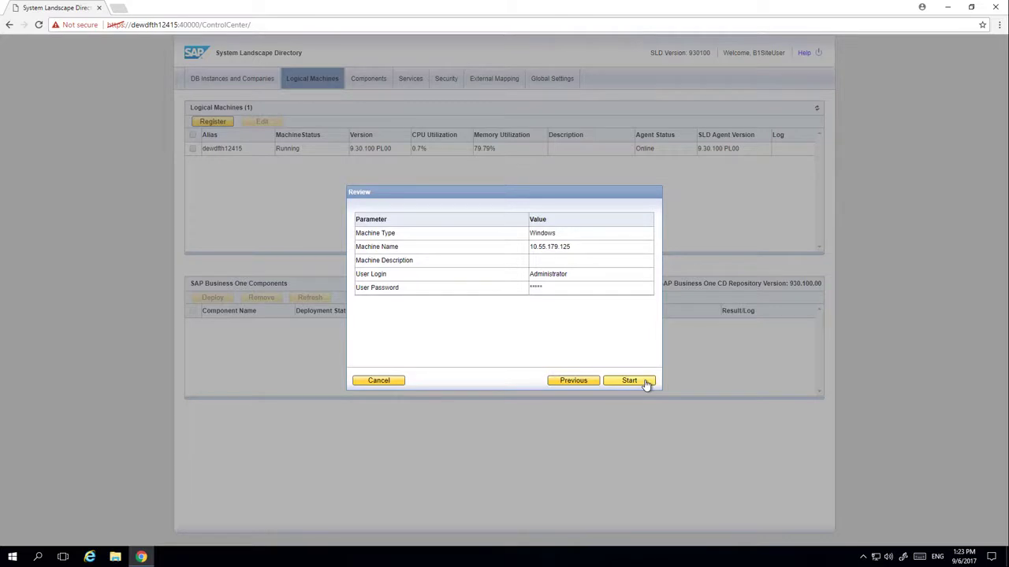
{"action": "left_click", "coordinate": [646, 384]}
{"action": "left_click", "coordinate": [646, 384]}
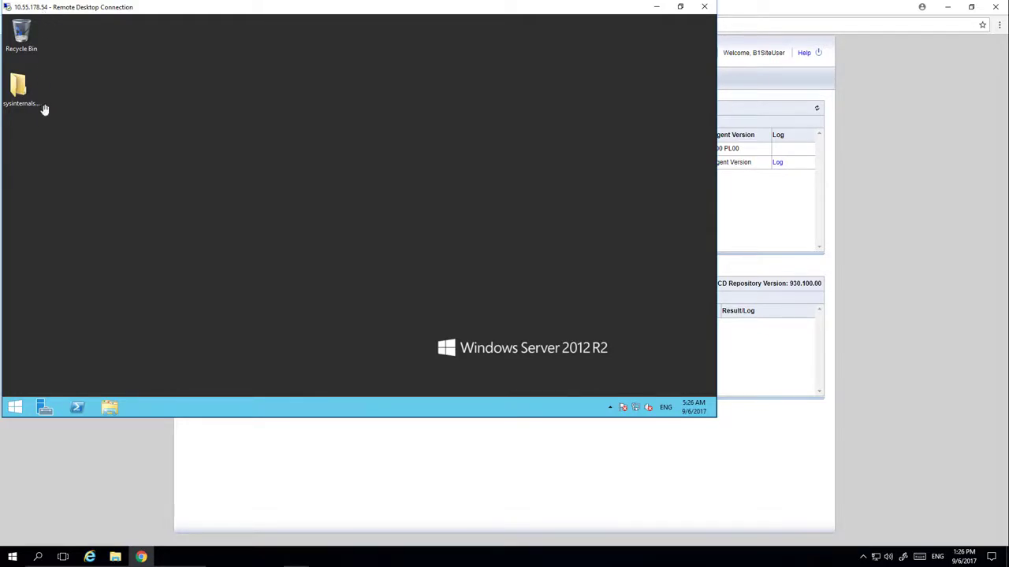
Run the install program in software\93_EAC_C1\Packages\ComponentsWizard as administrator
{"action": "left_click", "coordinate": [109, 407]}
{"action": "left_click", "coordinate": [187, 134]}
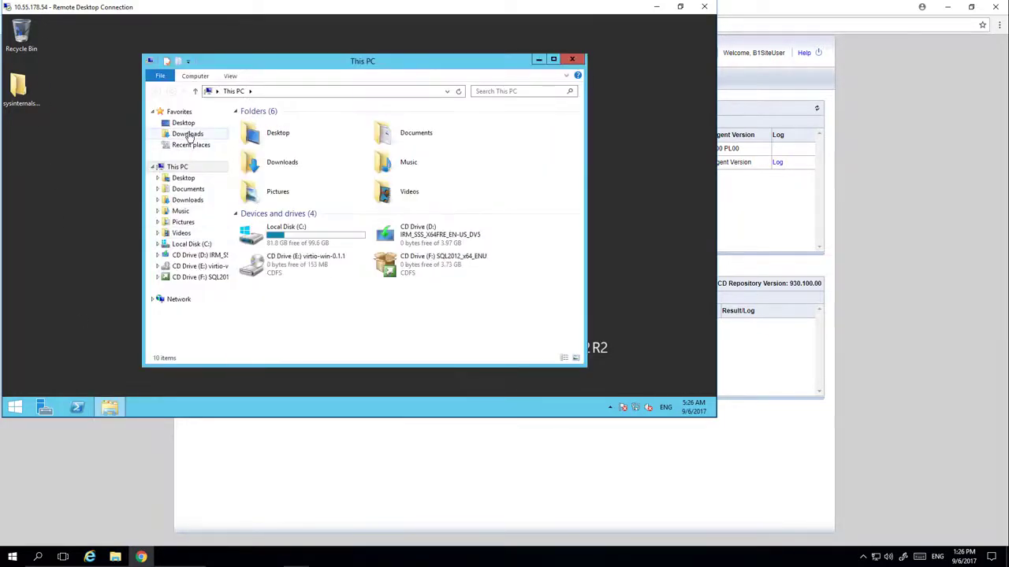
{"action": "double_click", "coordinate": [269, 147]}
{"action": "left_click", "coordinate": [268, 136]}
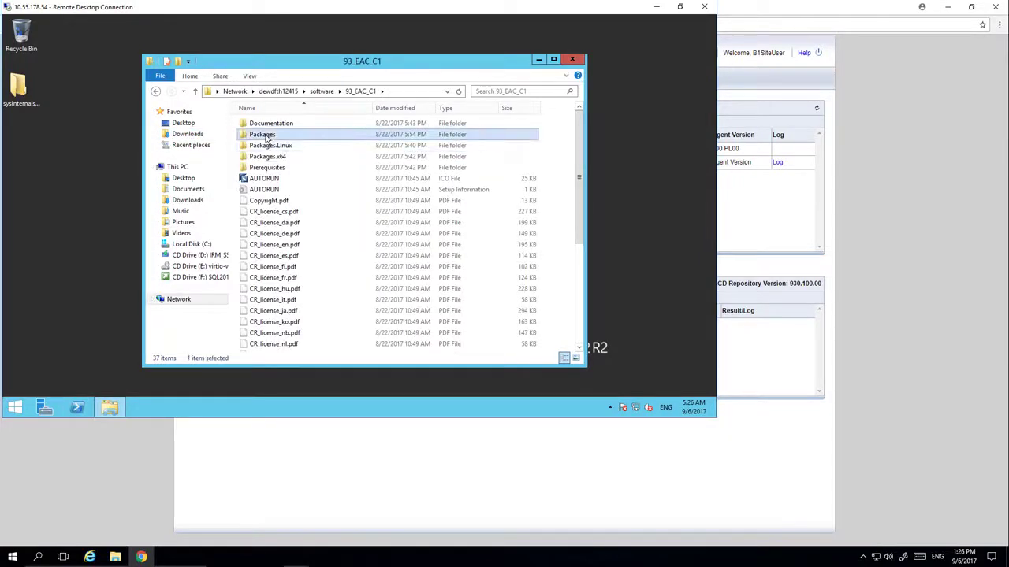
{"action": "double_click", "coordinate": [266, 137]}
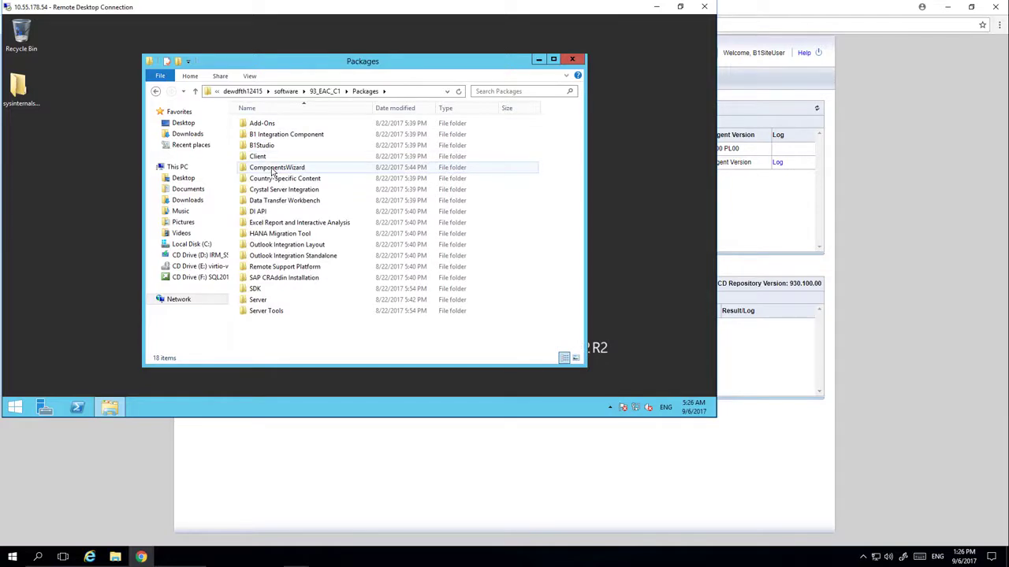
{"action": "double_click", "coordinate": [272, 169]}
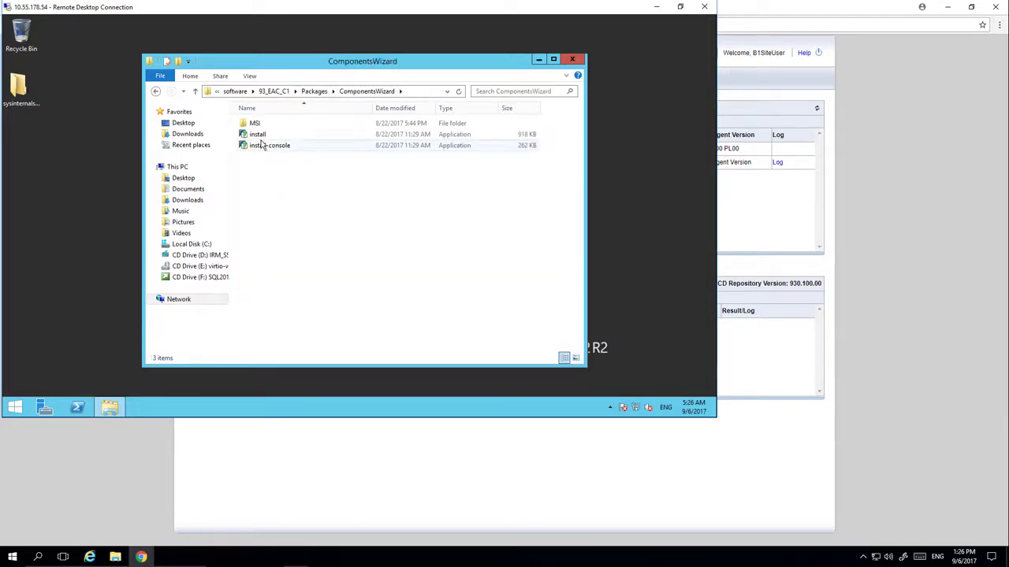
{"action": "right_click", "coordinate": [262, 136]}
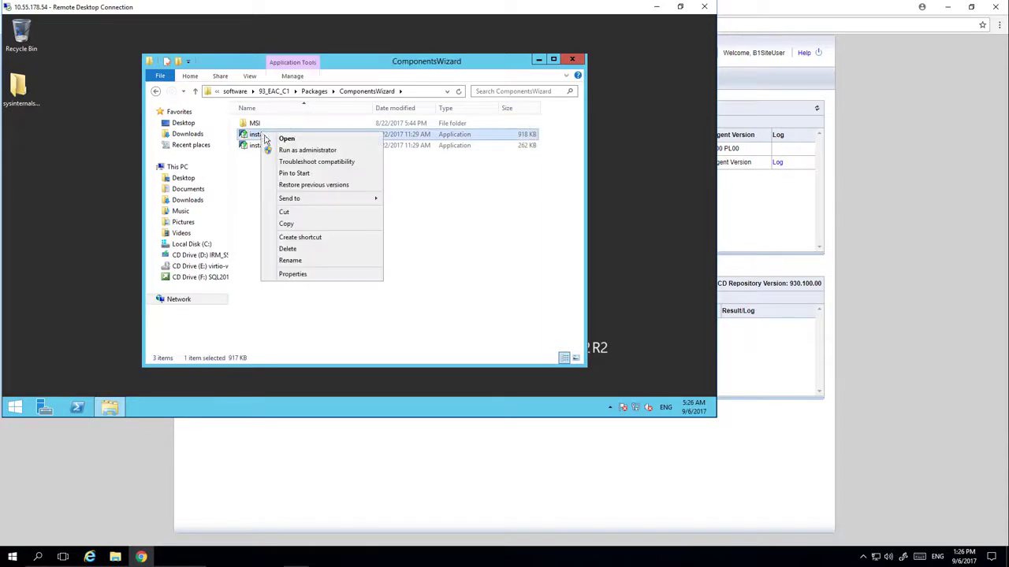
{"action": "left_click", "coordinate": [300, 151]}
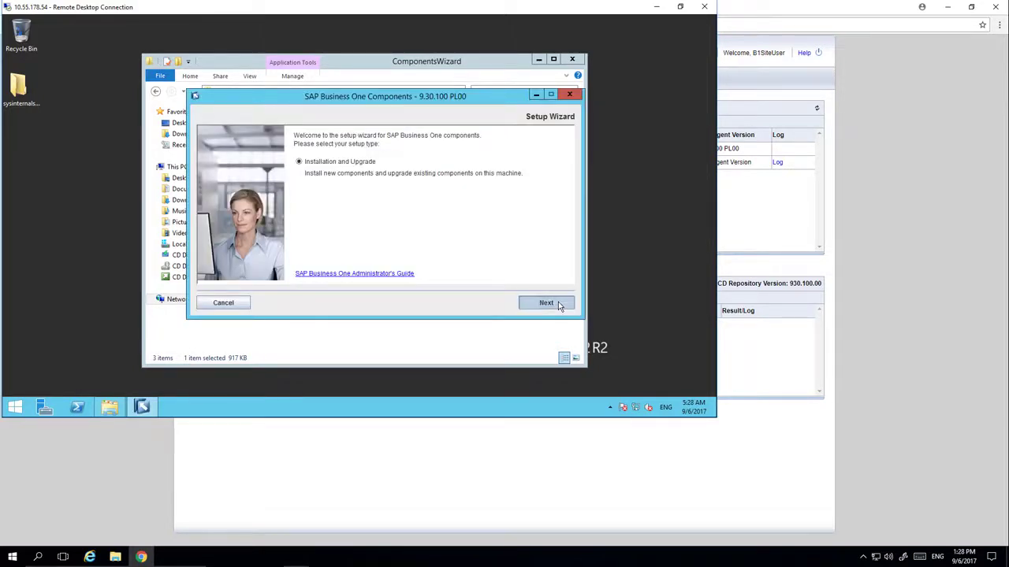
Choose Installation and Upgrade, the default folder, SLD Agent, and network address 10.55.178.54
{"action": "left_click", "coordinate": [546, 302]}
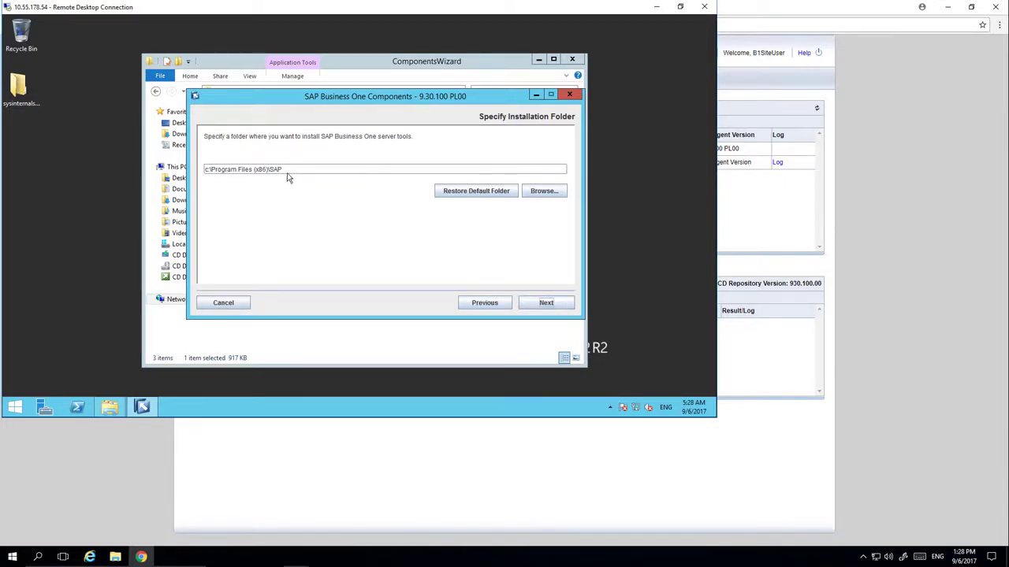
{"action": "left_click", "coordinate": [547, 305]}
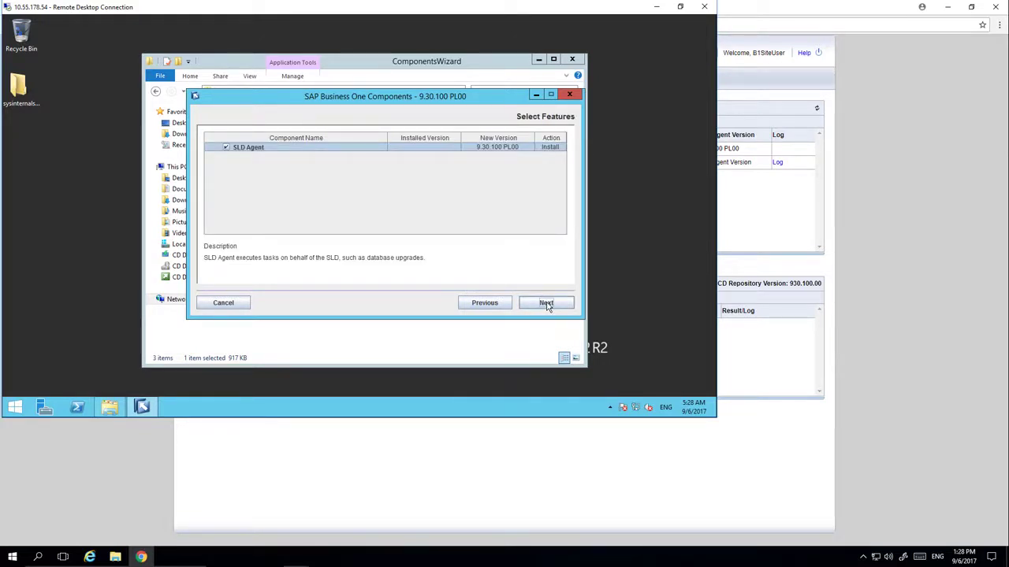
{"action": "left_click", "coordinate": [546, 305]}
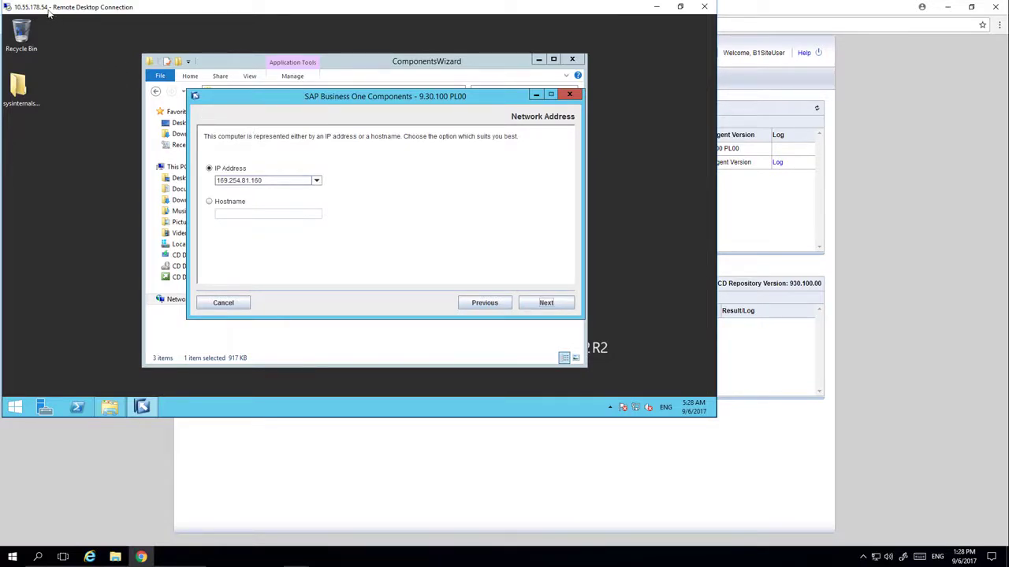
{"action": "left_click", "coordinate": [317, 182]}
{"action": "left_click", "coordinate": [299, 192]}
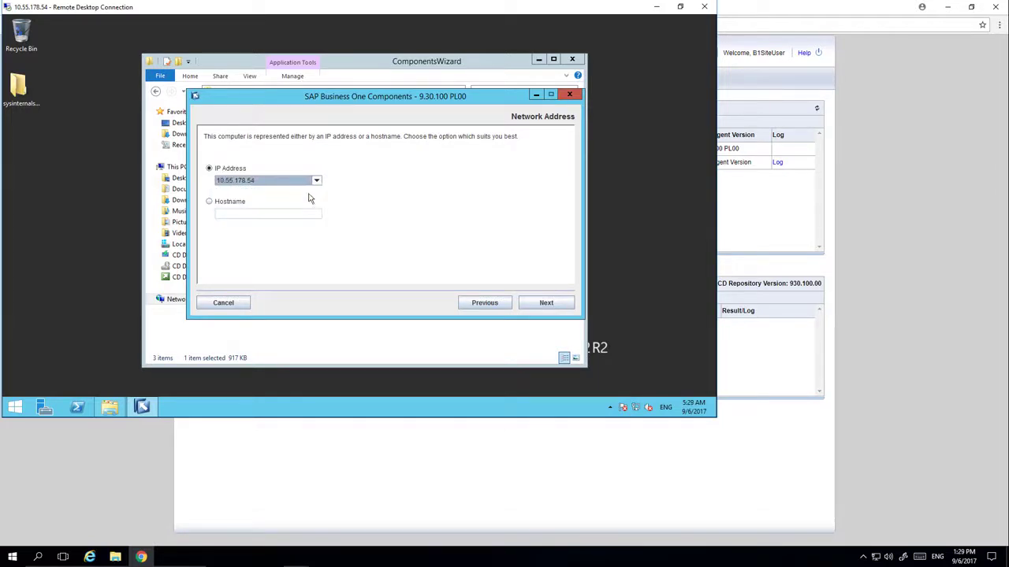
{"action": "left_click", "coordinate": [548, 306]}
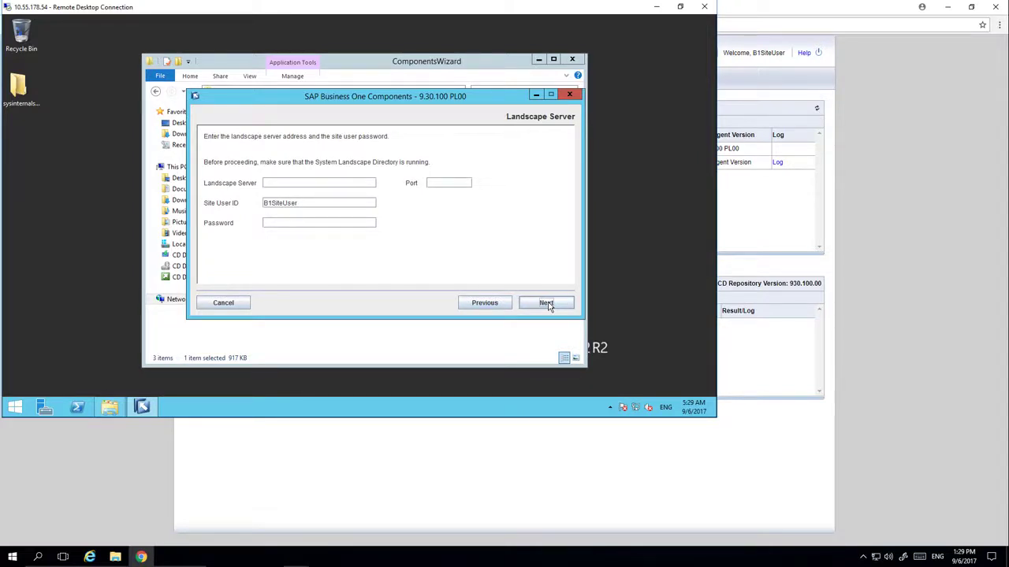
{"action": "left_click", "coordinate": [294, 183]}
{"action": "type", "text": "dew"}
{"action": "type", "text": "dfth12"}
{"action": "type", "text": "415"}
{"action": "type", "text": "40"}
{"action": "type", "text": "000"}
{"action": "left_click", "coordinate": [296, 222]}
{"action": "type", "text": "•••••••"}
{"action": "left_click", "coordinate": [546, 305]}
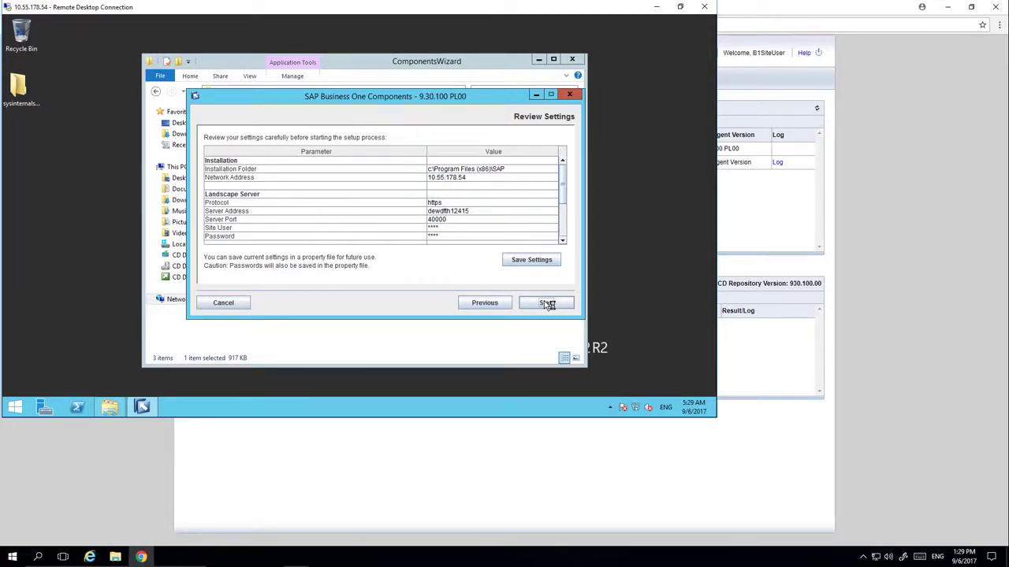
Install the SLD Agent and finish the completed setup
{"action": "left_click", "coordinate": [547, 303]}
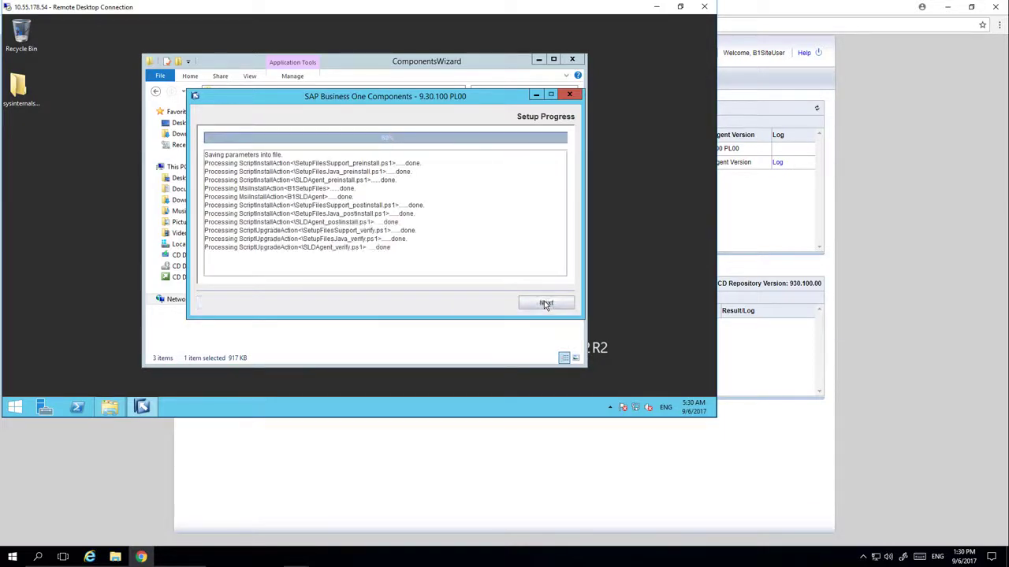
{"action": "left_click", "coordinate": [545, 304]}
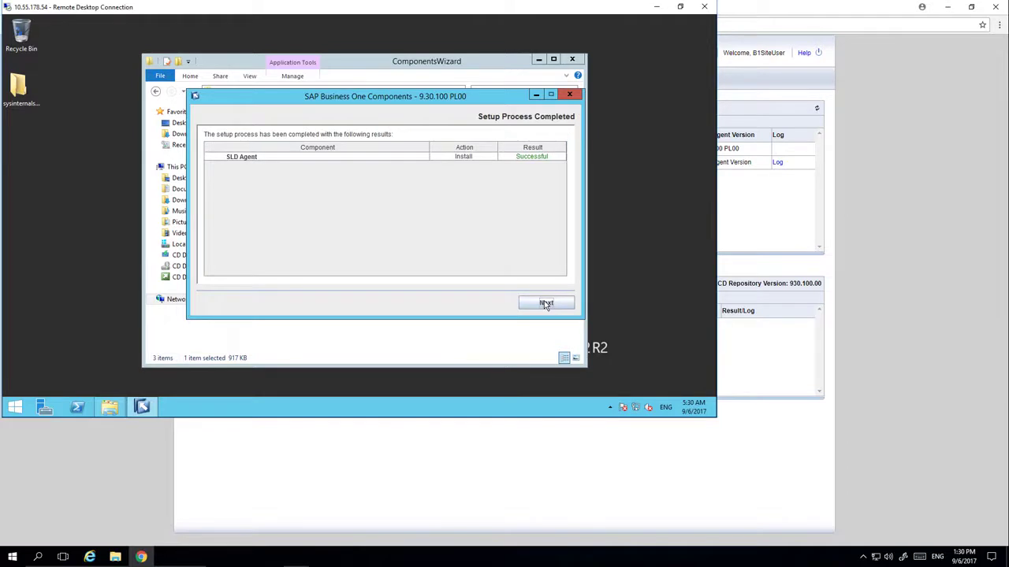
{"action": "left_click", "coordinate": [545, 304]}
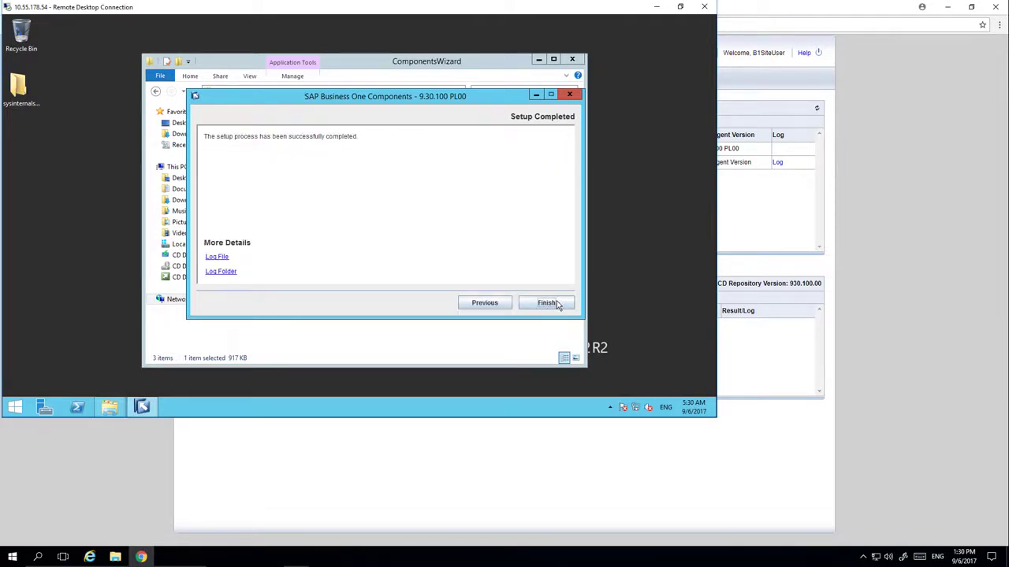
{"action": "left_click", "coordinate": [556, 304]}
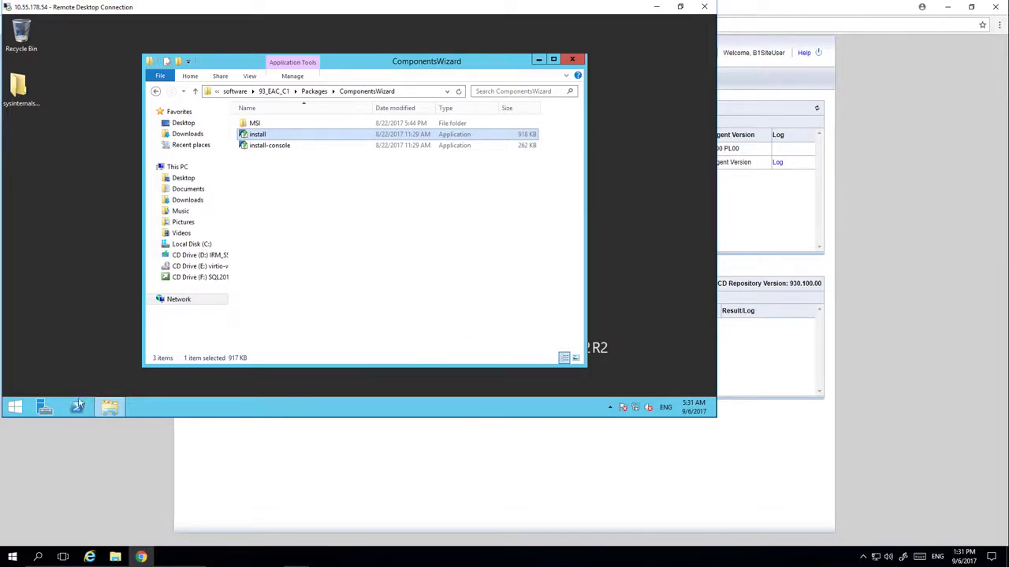
Restart the remote Windows server using the default shutdown reason
{"action": "right_click", "coordinate": [13, 412]}
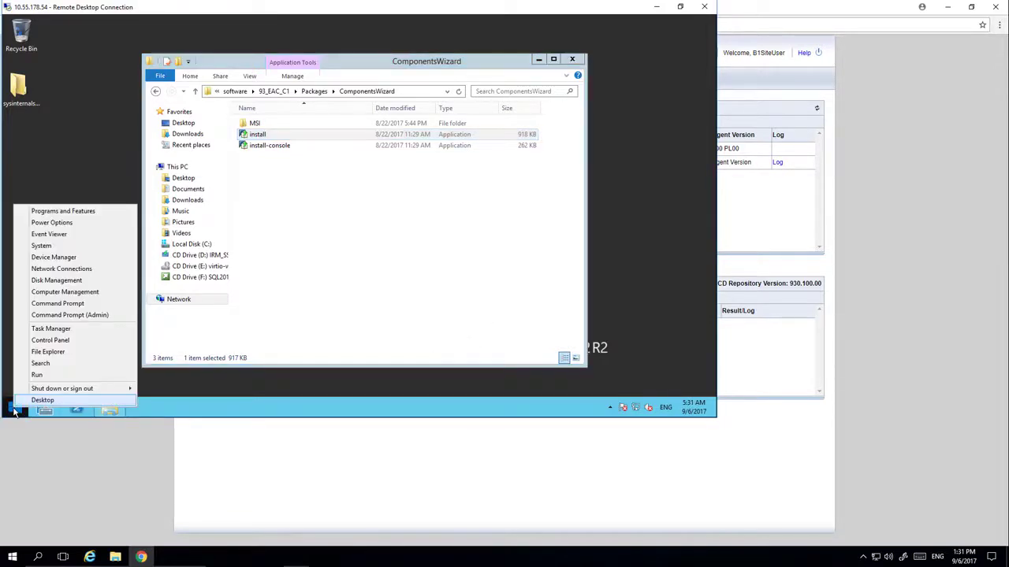
{"action": "mouse_move", "coordinate": [63, 392]}
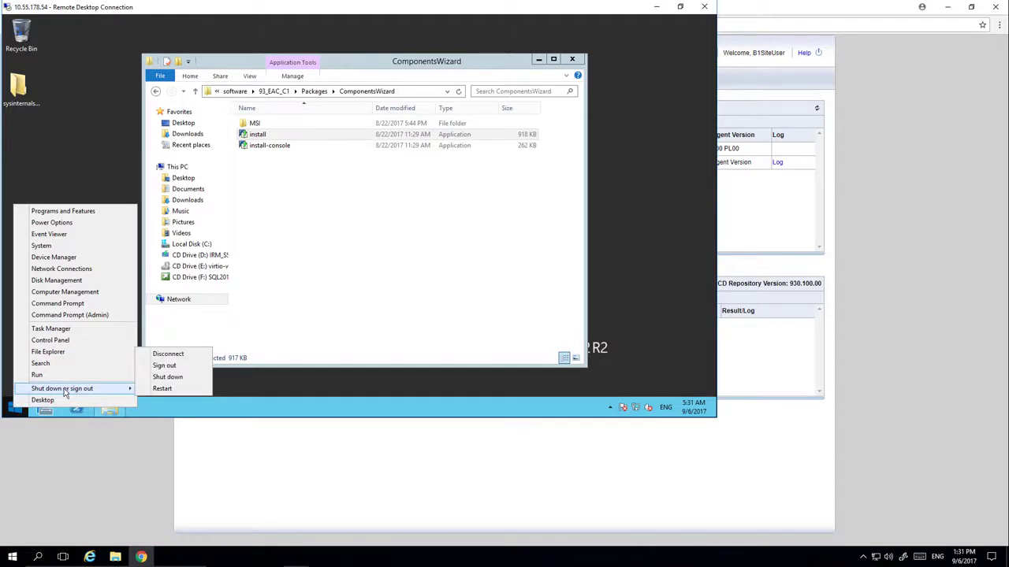
{"action": "left_click", "coordinate": [162, 389]}
{"action": "left_click", "coordinate": [173, 388]}
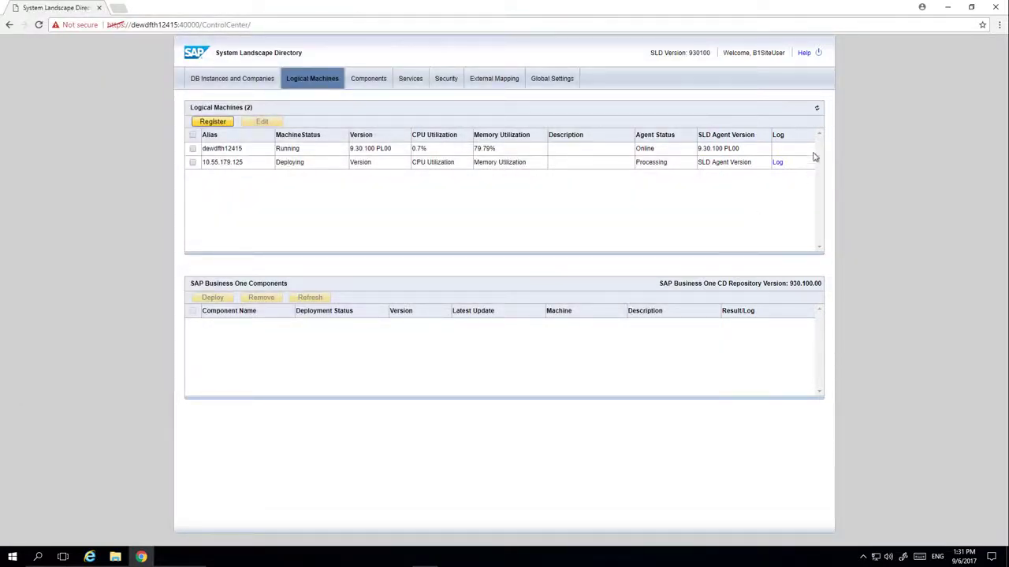
Refresh the logical machines list and show the components on dewdfth12415
{"action": "left_click", "coordinate": [817, 109]}
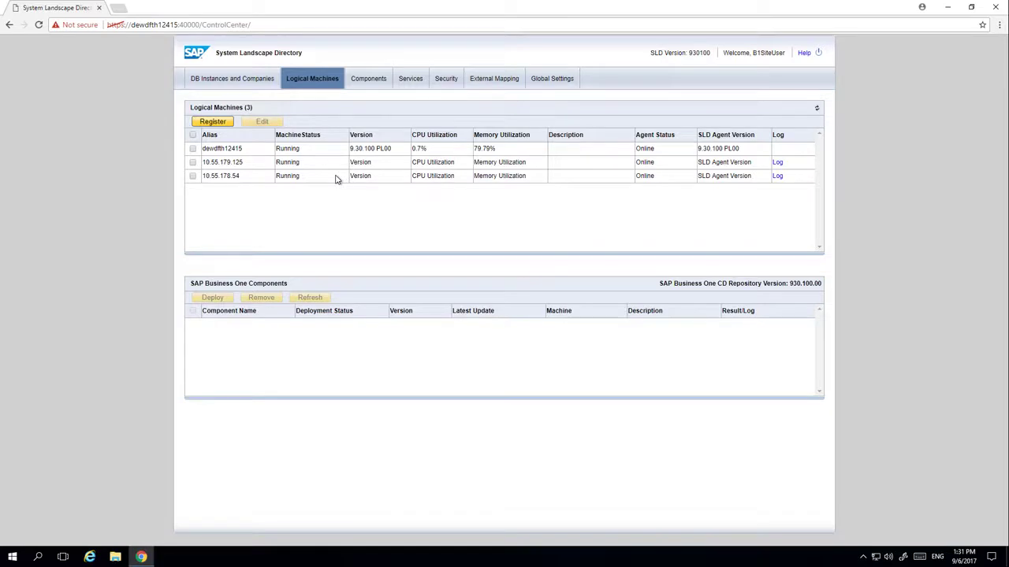
{"action": "left_click", "coordinate": [328, 151]}
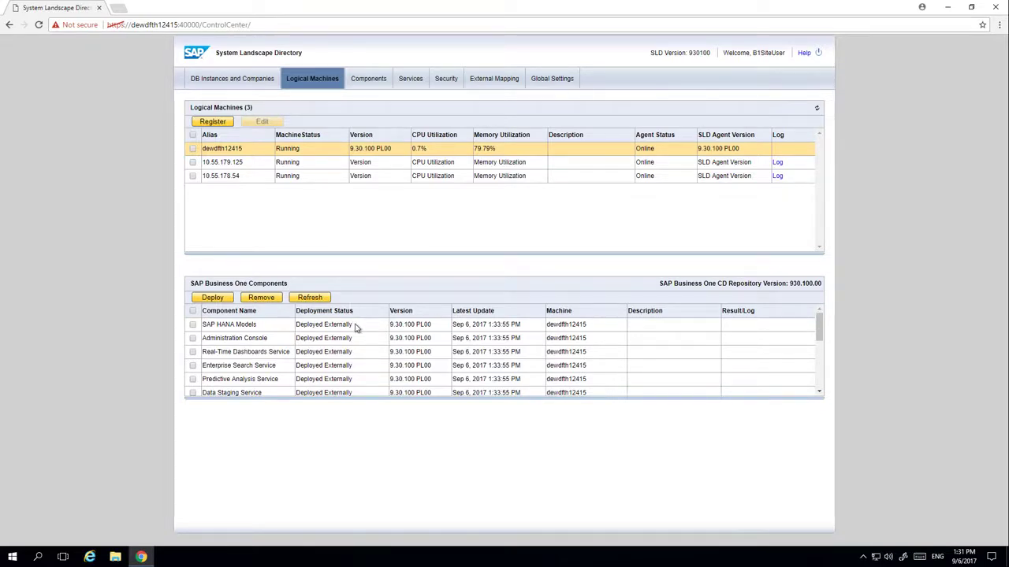
Check machines 10.55.179.125 and 10.55.178.54 and choose Deploy
{"action": "left_click", "coordinate": [319, 169]}
{"action": "left_click", "coordinate": [192, 163]}
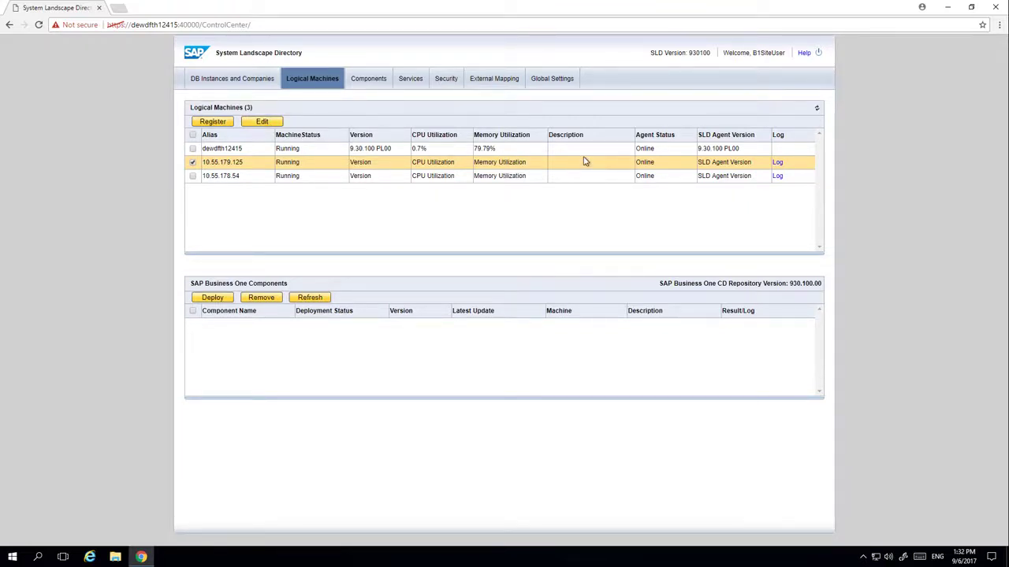
{"action": "left_click", "coordinate": [194, 176]}
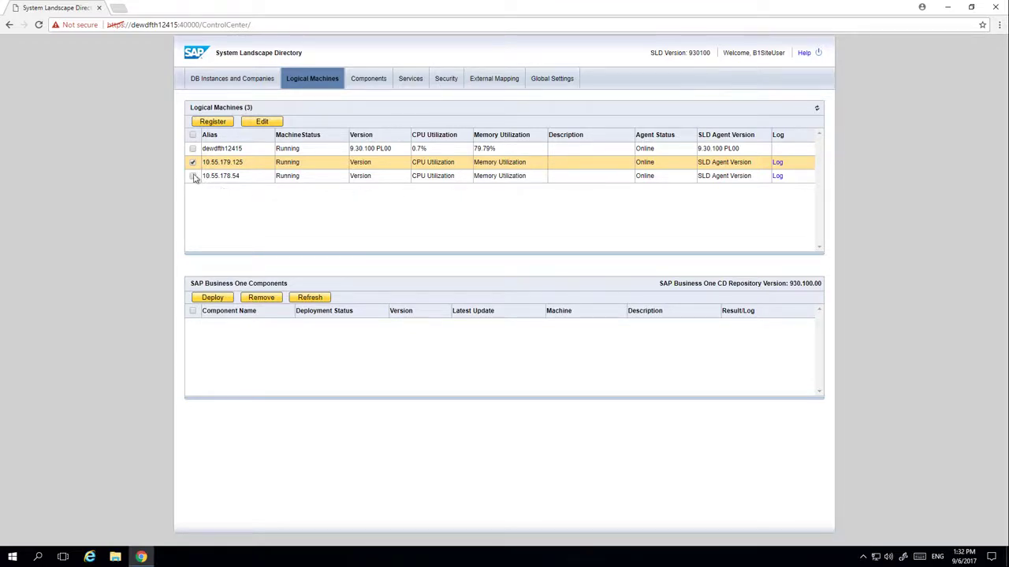
{"action": "left_click", "coordinate": [213, 298]}
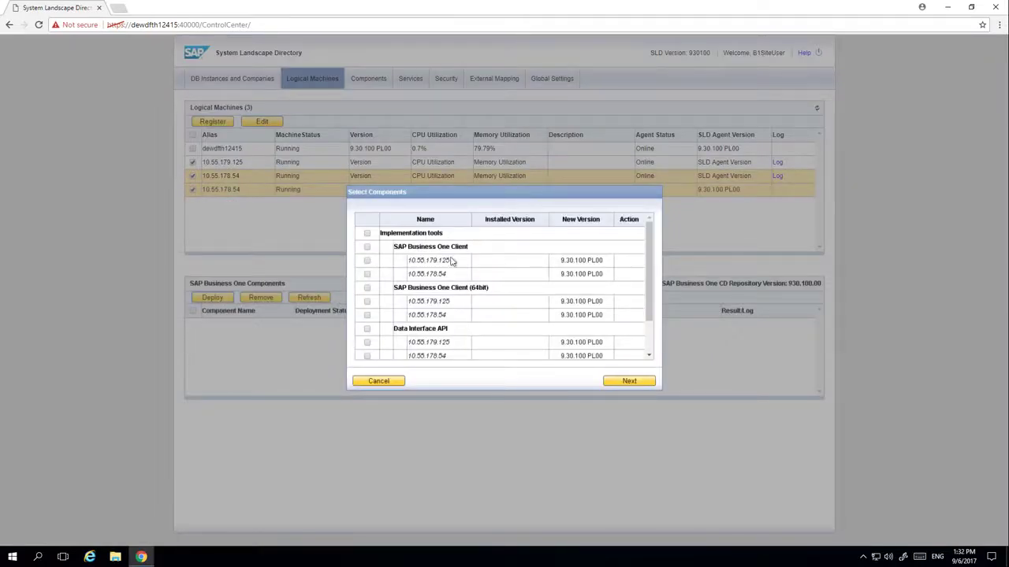
Select Client and DI API 9.30.100 PL00 for both machines and start deploying
{"action": "left_click", "coordinate": [366, 261]}
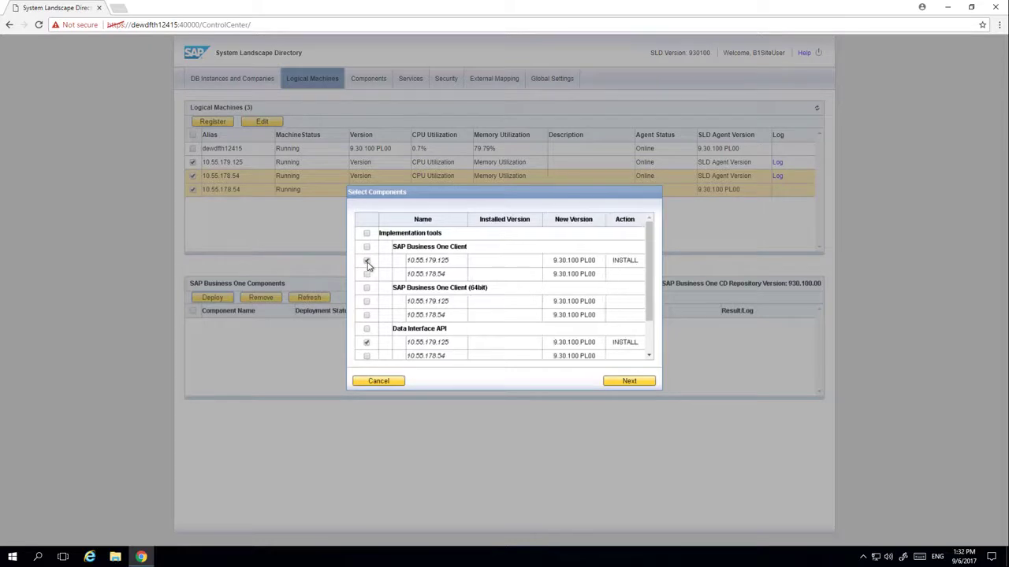
{"action": "left_click", "coordinate": [367, 274]}
{"action": "left_click", "coordinate": [617, 385]}
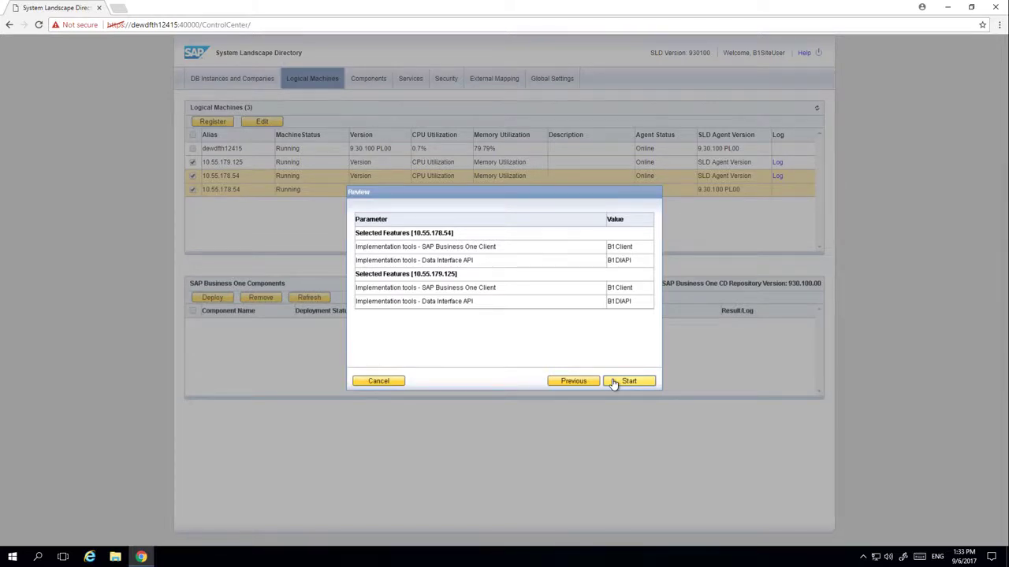
{"action": "left_click", "coordinate": [614, 384]}
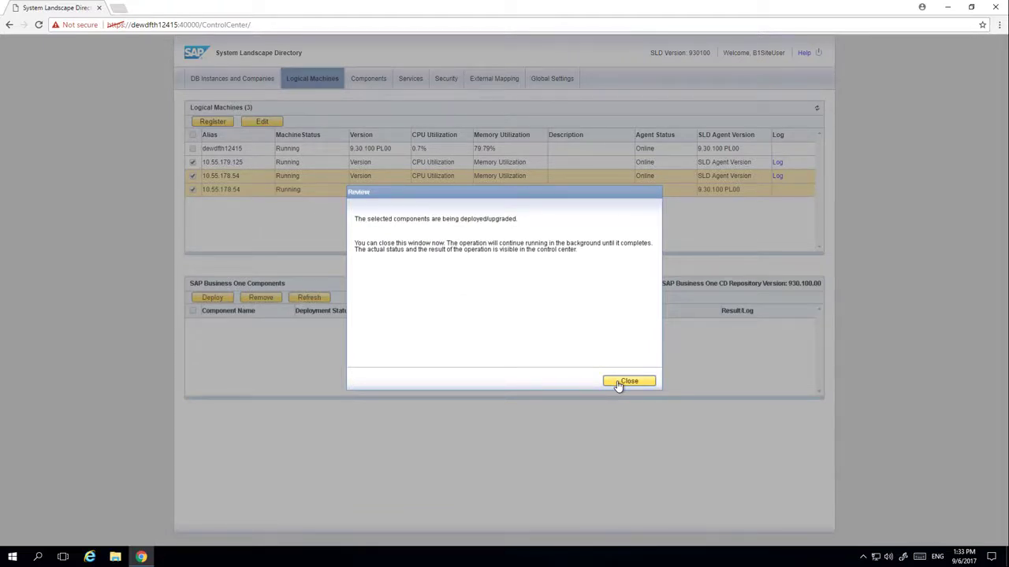
{"action": "left_click", "coordinate": [618, 383]}
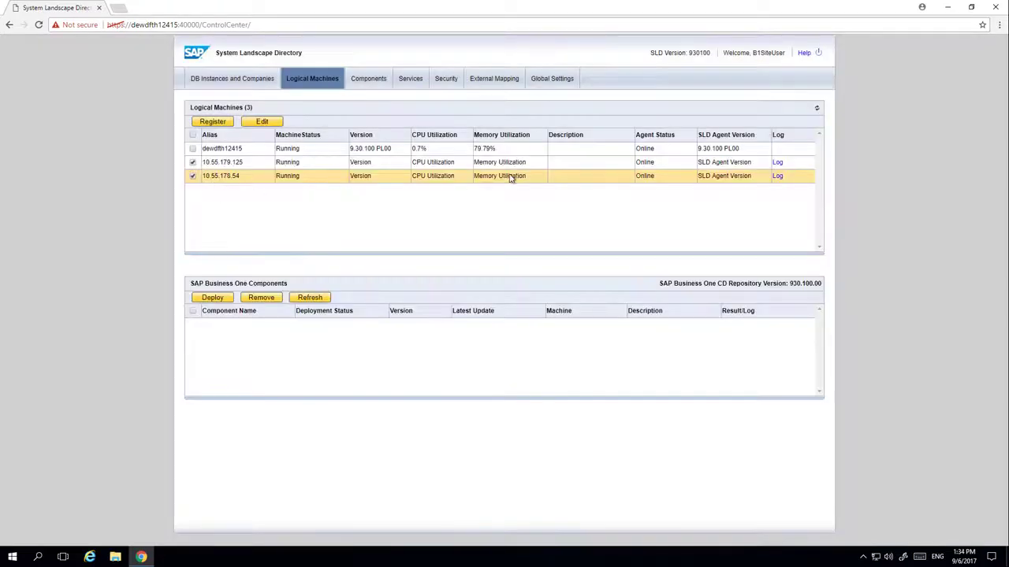
Check the deploying client and DI API on 10.55.179.125, then view DB Instances and Companies
{"action": "left_click", "coordinate": [559, 164]}
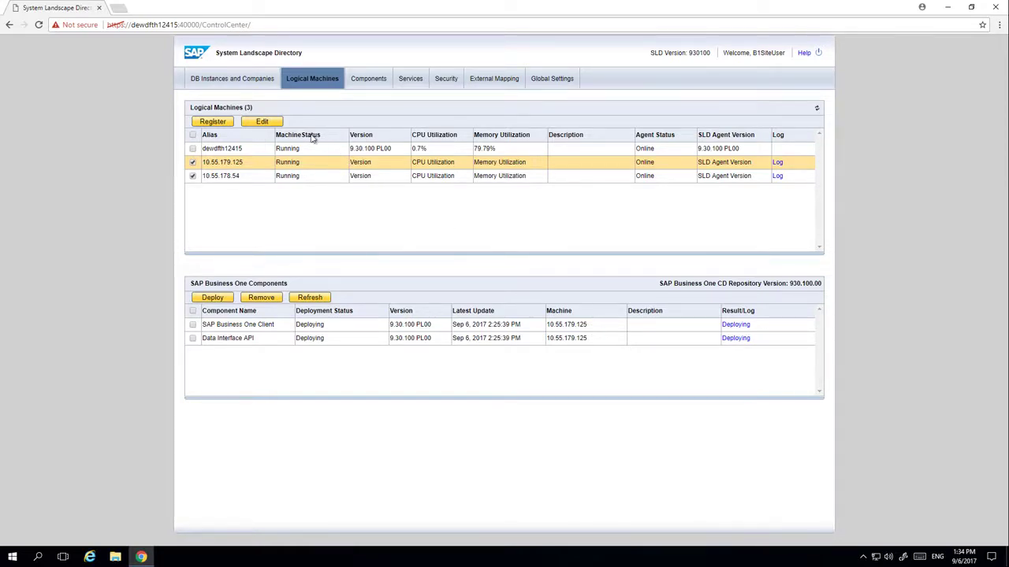
{"action": "left_click", "coordinate": [235, 78]}
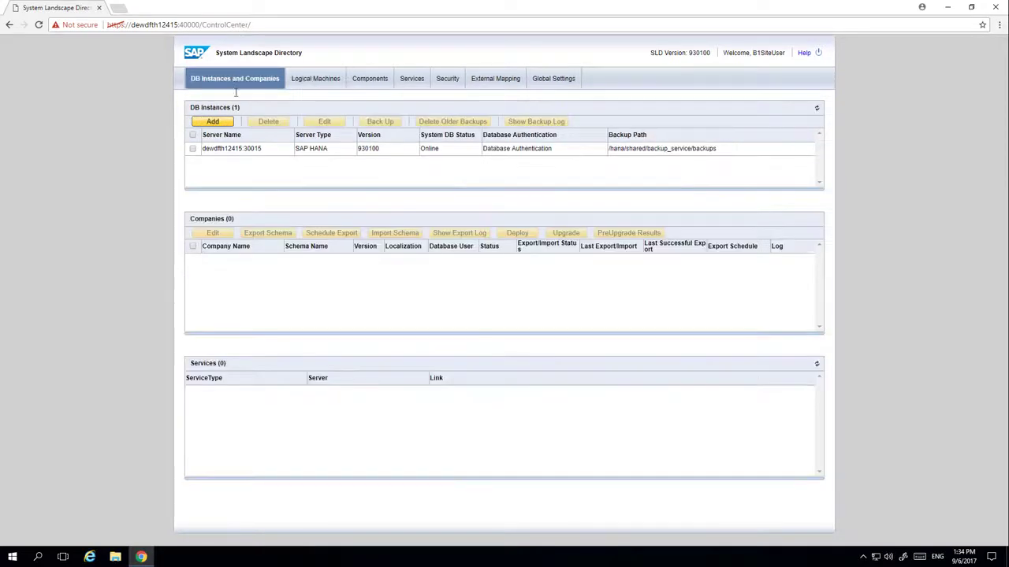
Deploy the France demo database on the HANA server, then launch the Upgrade wizard
{"action": "left_click", "coordinate": [192, 149]}
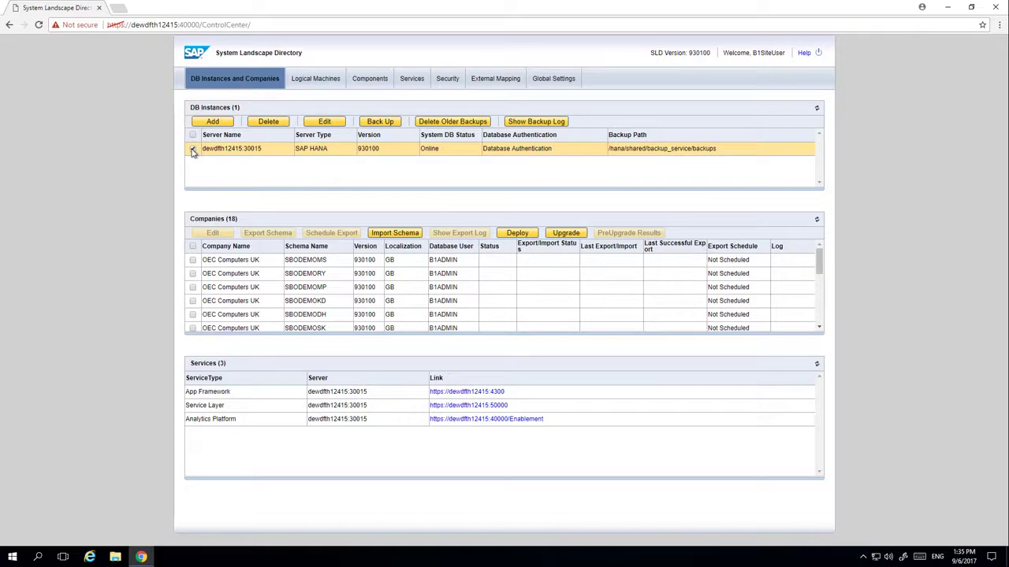
{"action": "left_click", "coordinate": [517, 234]}
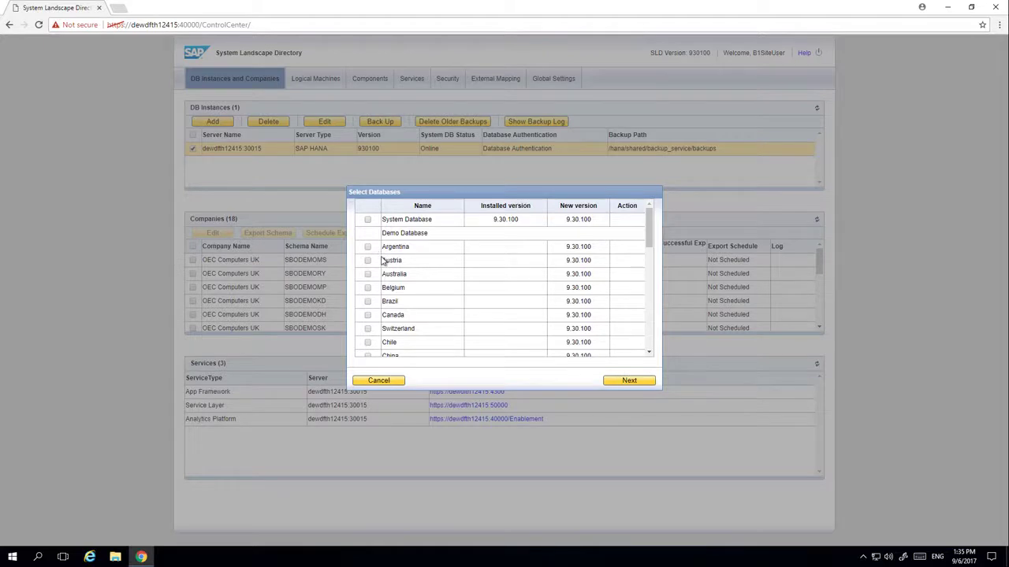
{"action": "scroll", "coordinate": [382, 260], "scroll_direction": "down", "scroll_amount": 5}
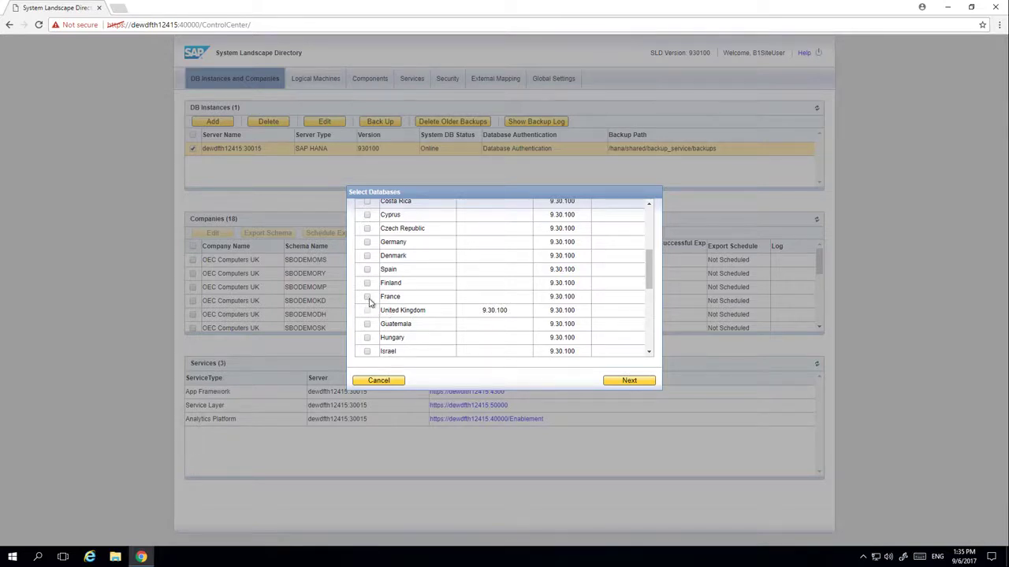
{"action": "left_click", "coordinate": [631, 382]}
{"action": "left_click", "coordinate": [630, 382]}
{"action": "left_click", "coordinate": [630, 381]}
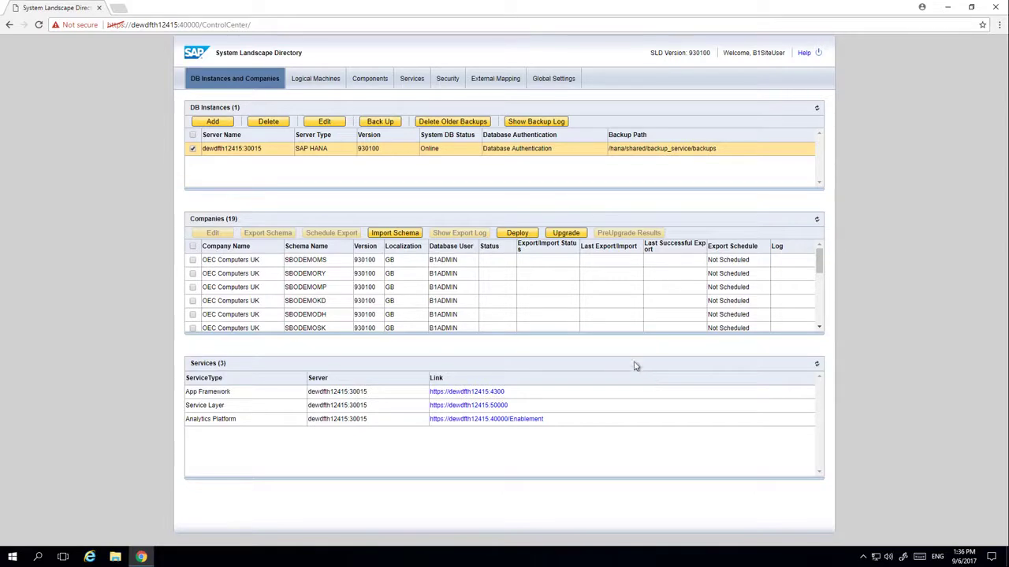
{"action": "left_click", "coordinate": [569, 235]}
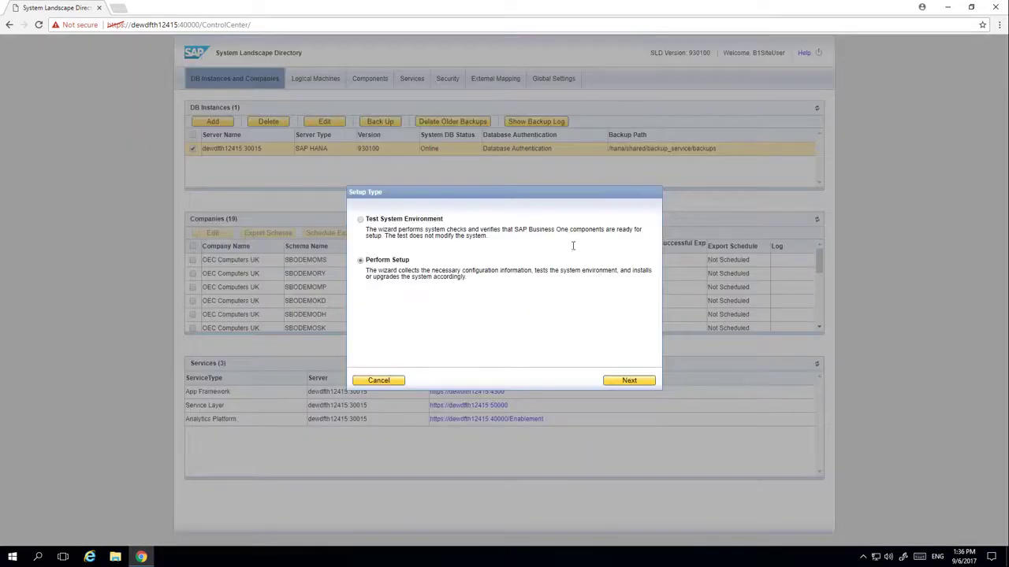
Keep Perform Setup as the upgrade setup type and continue to database selection
{"action": "left_click", "coordinate": [629, 382]}
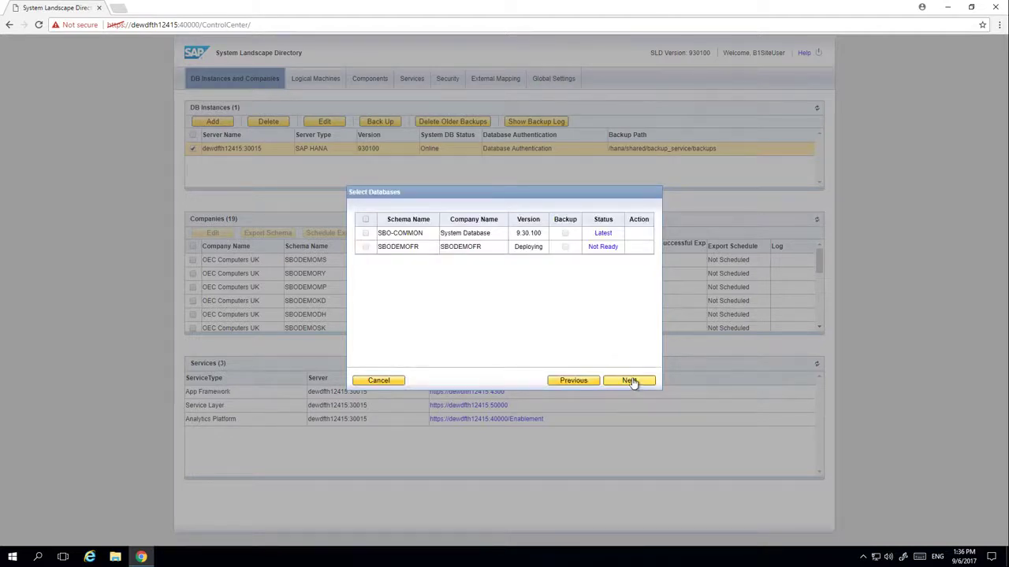